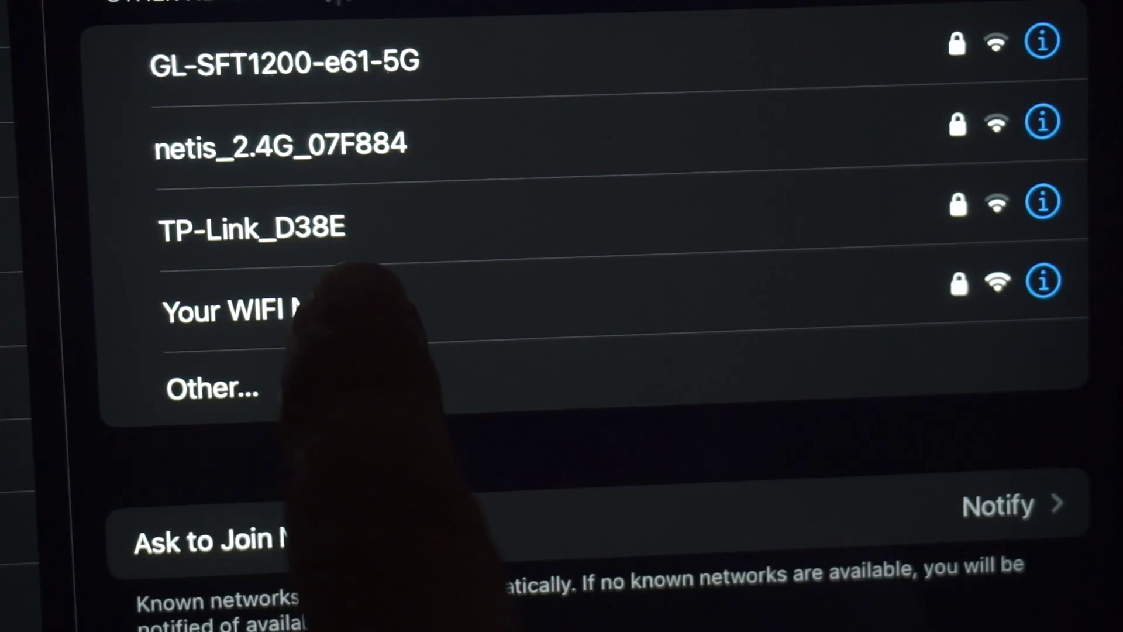
Step: Join the 'Your WIFI Name' network on the iPad using the router's label password
click(310, 310)
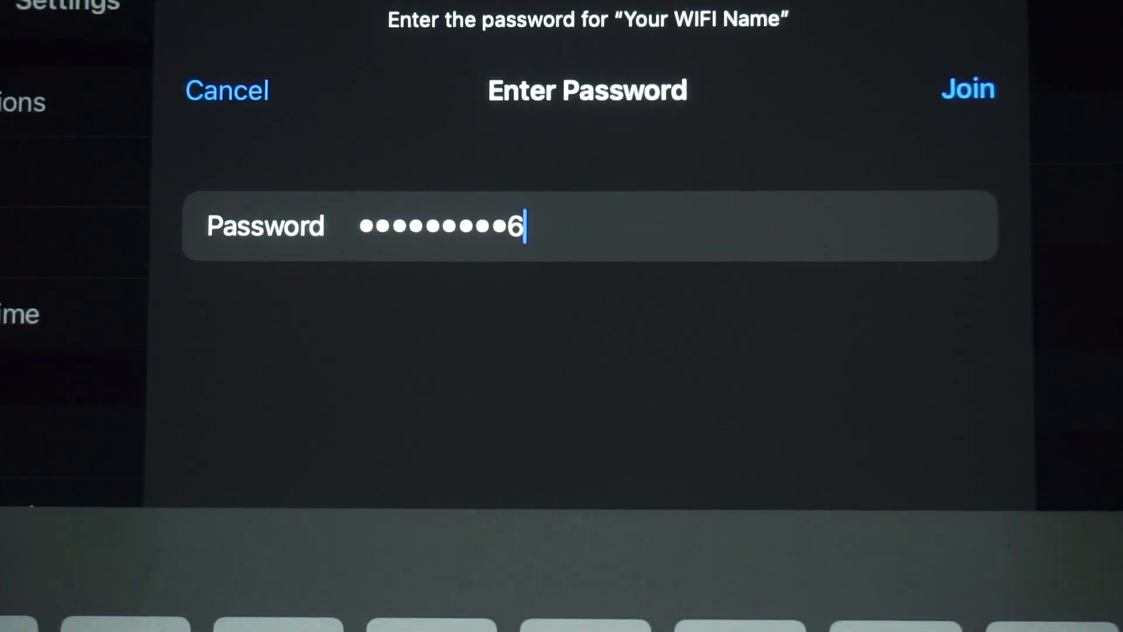
click(968, 89)
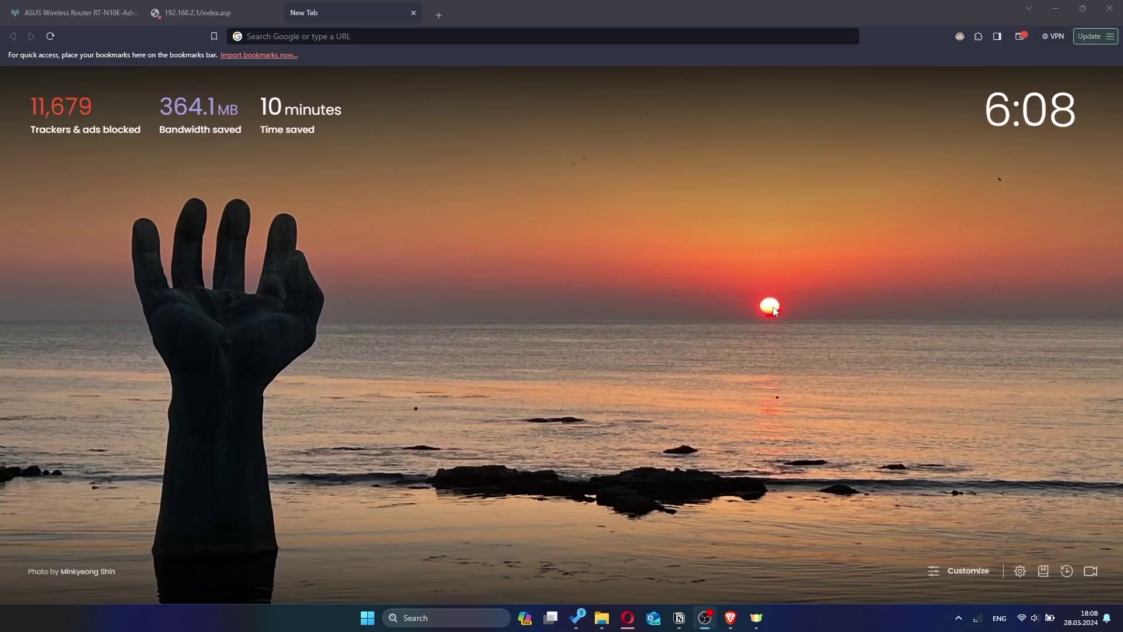
Step: Switch to Brave and go to the router address 192.168.2.1
click(773, 311)
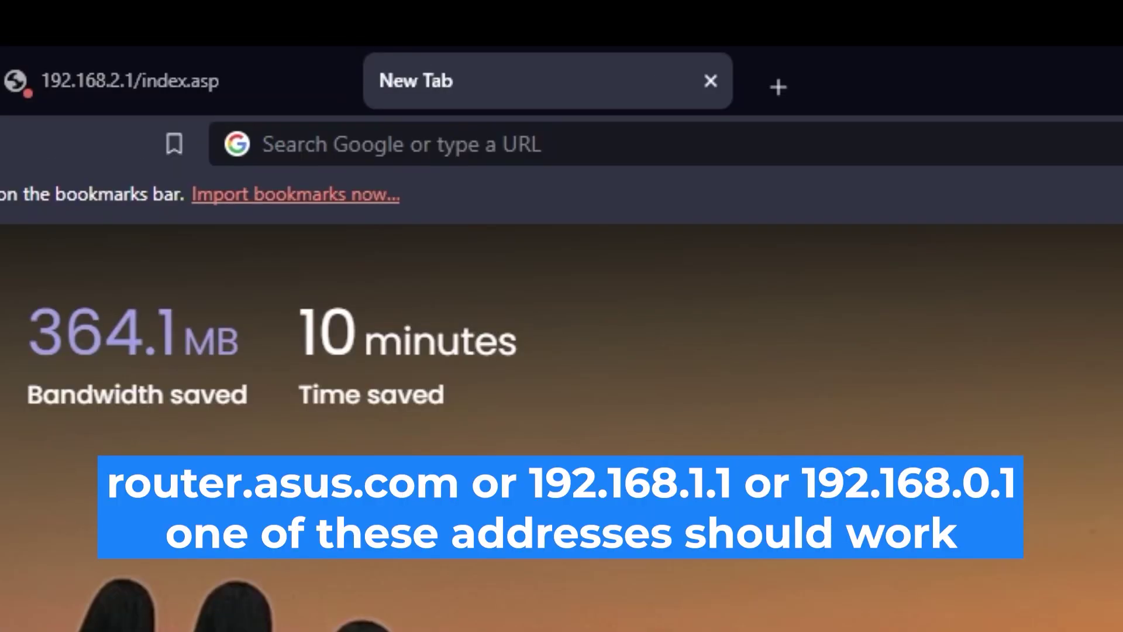
click(608, 37)
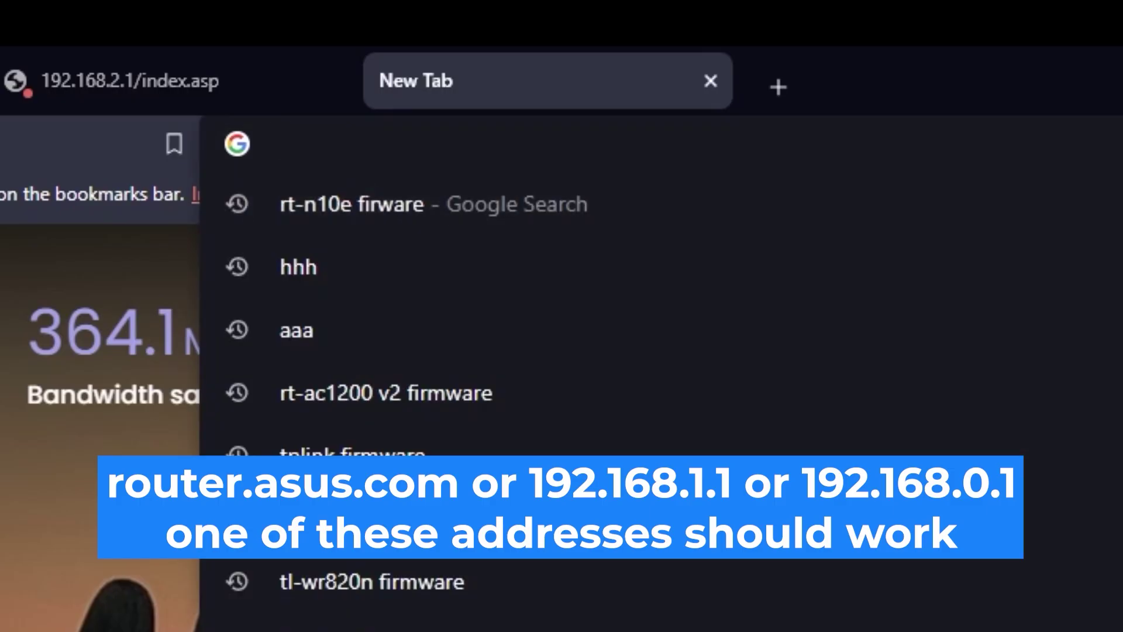
text(192.168.2.1)
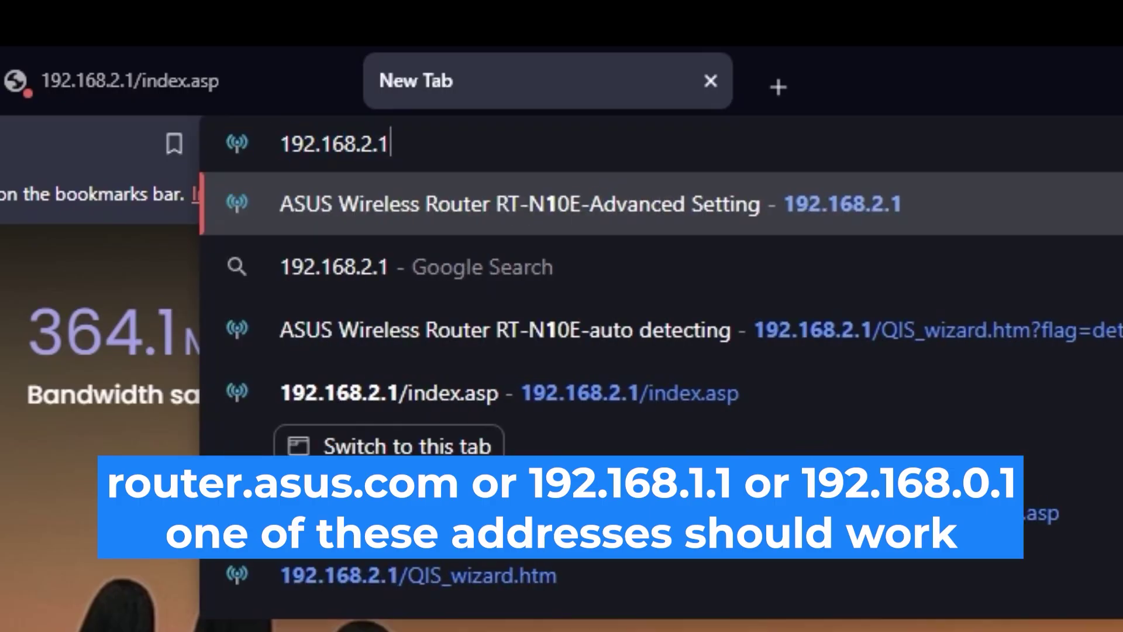
key(Return)
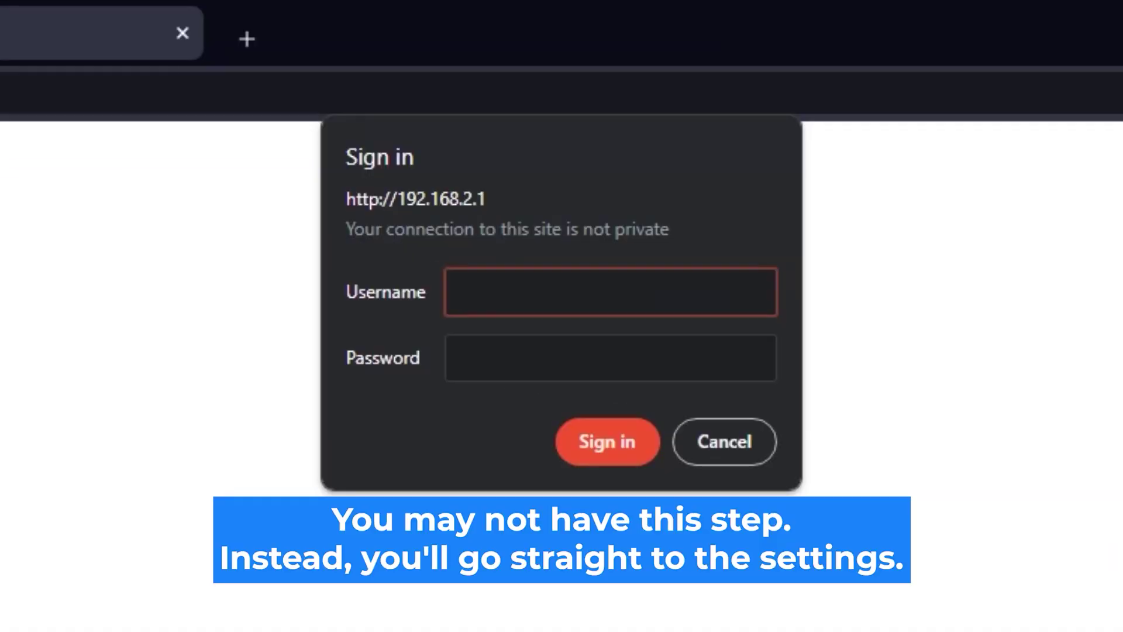
Step: Sign in to the router with the admin credentials, retrying after the first login fails
text(admi)
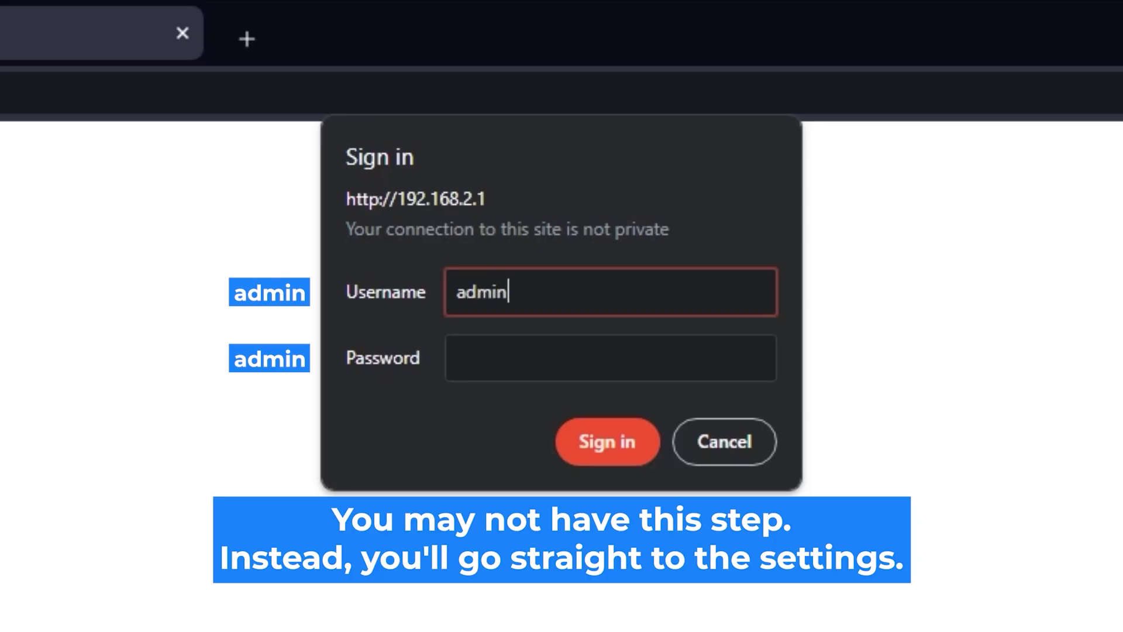
text(n)
click(669, 351)
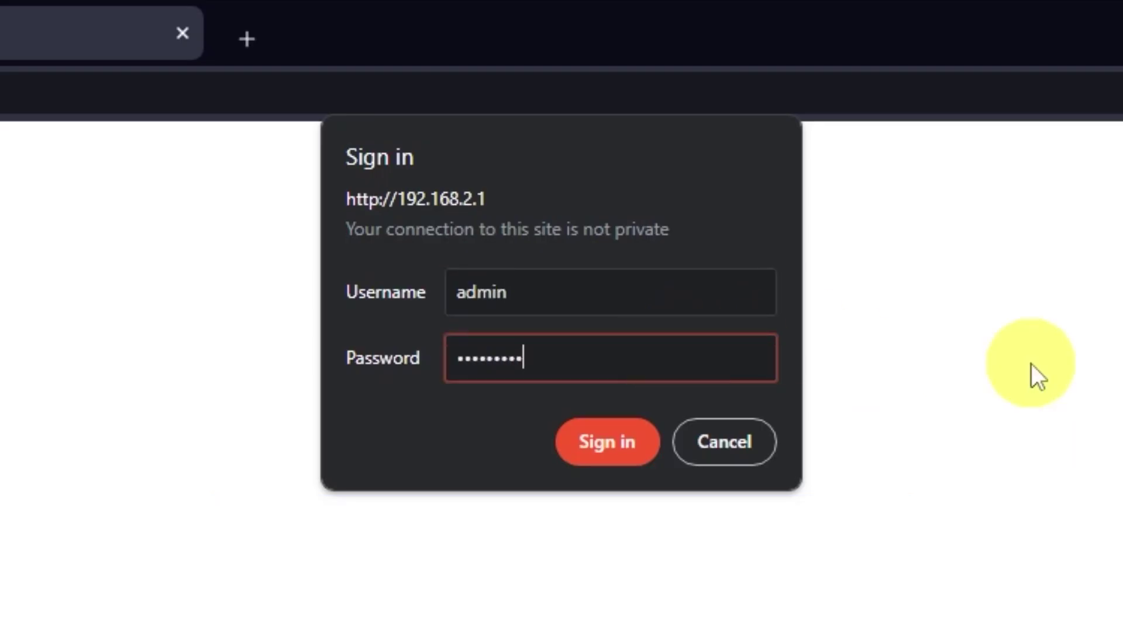
click(620, 454)
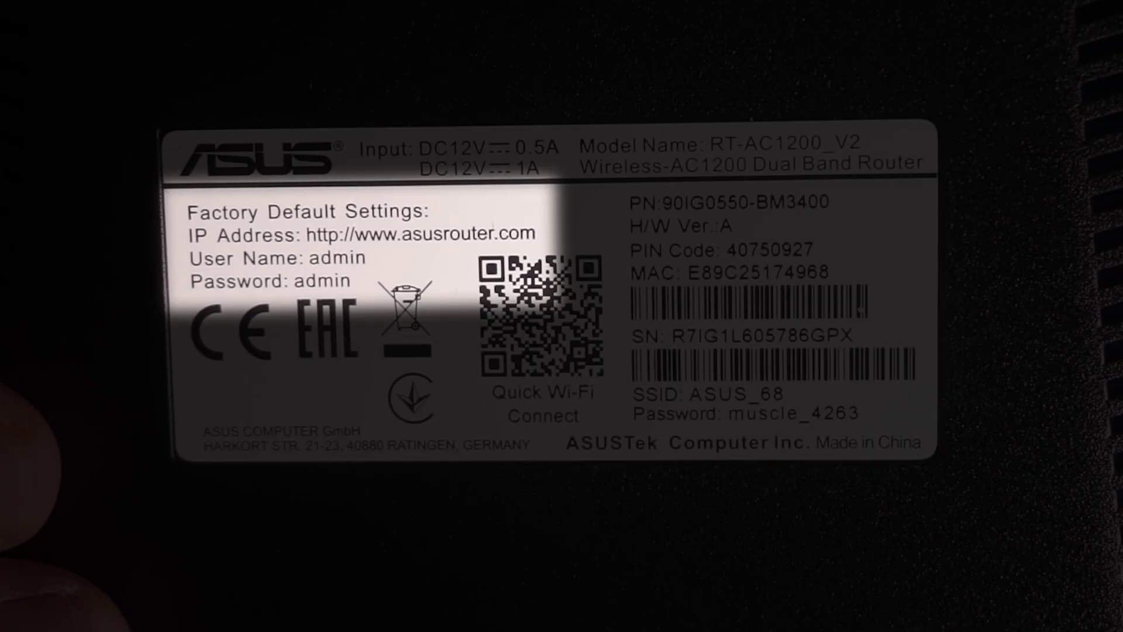
text(n)
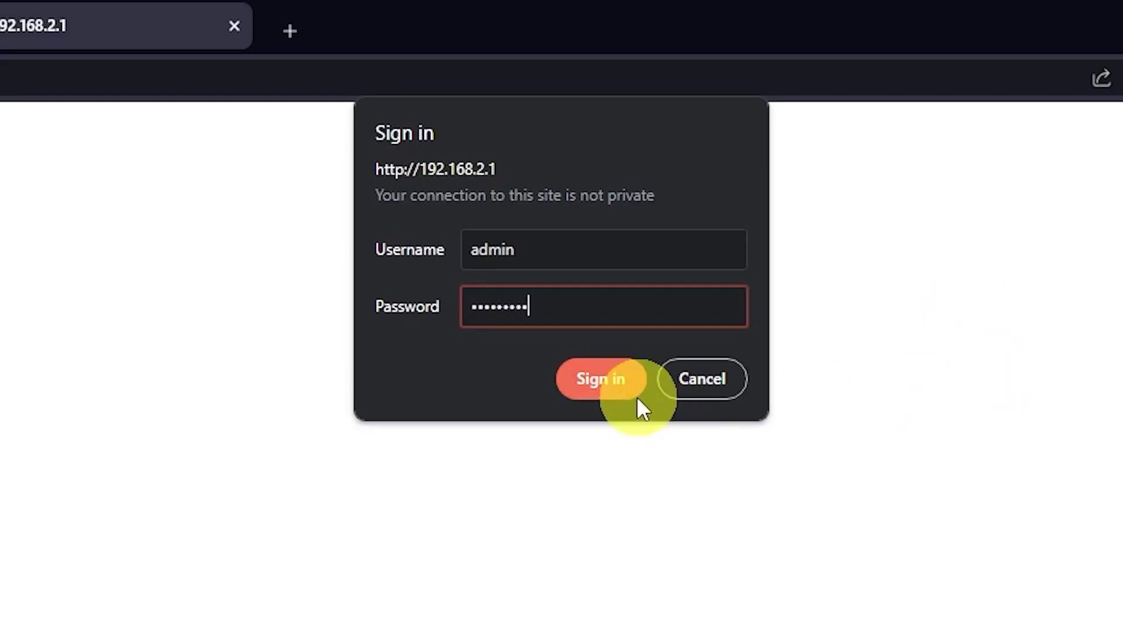
click(636, 394)
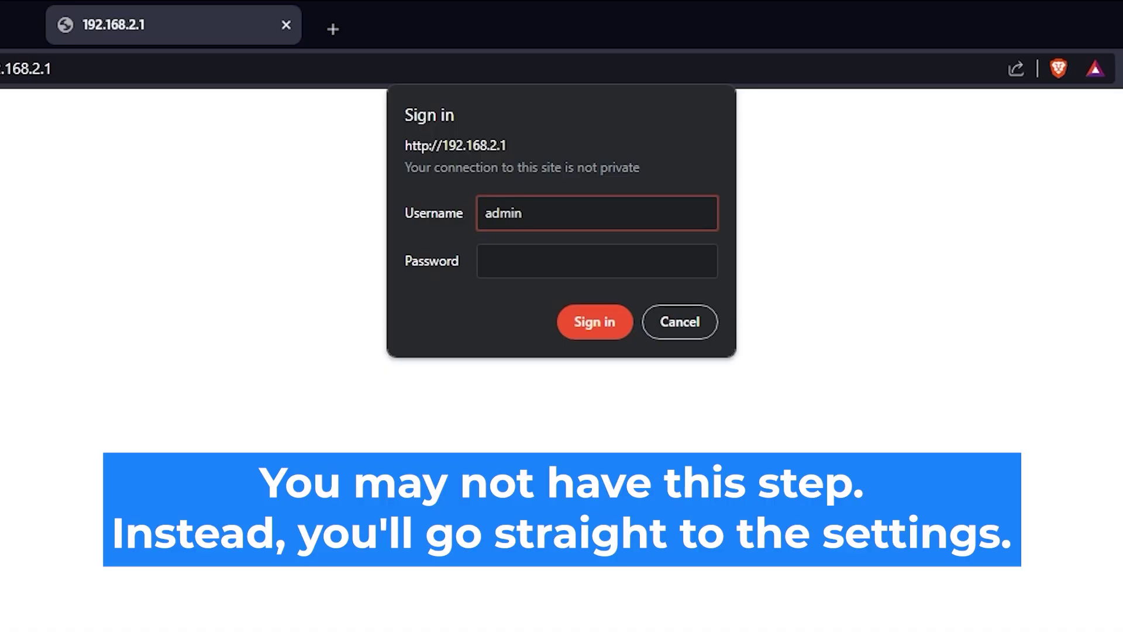
key(Tab)
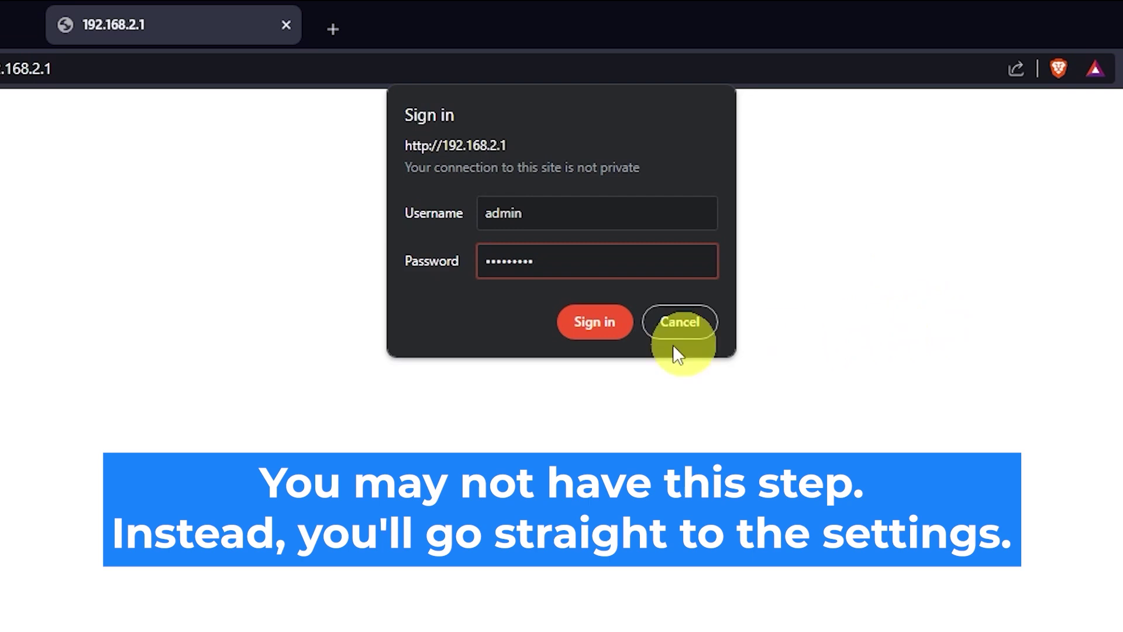
click(603, 328)
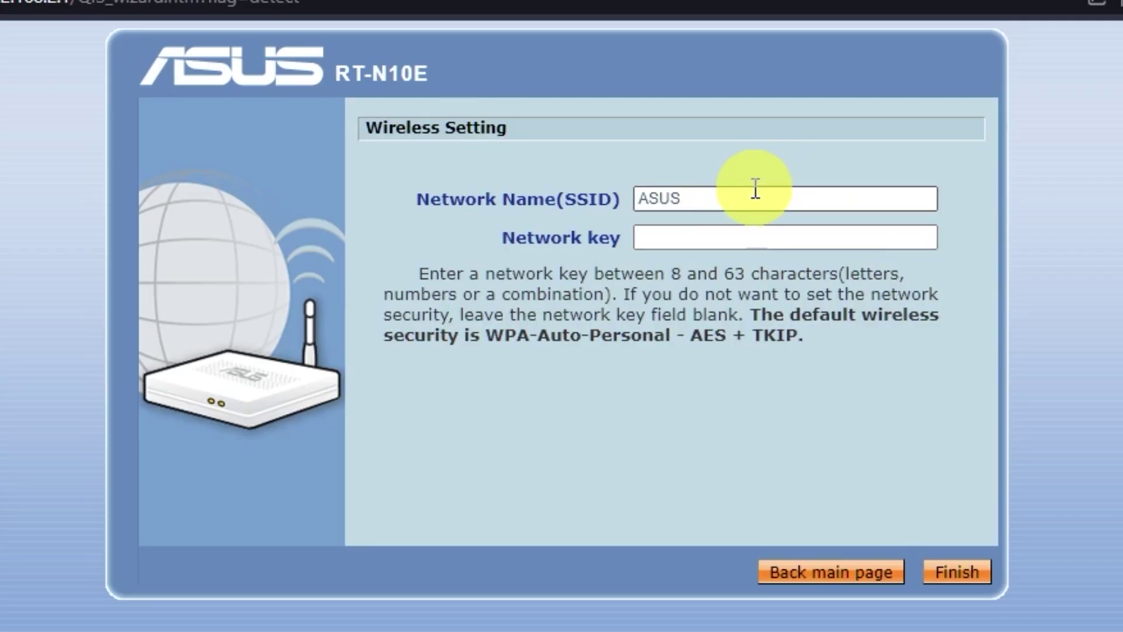
Step: Keep the SSID as ASUS, enter a network key, and finish the wireless setup
click(683, 237)
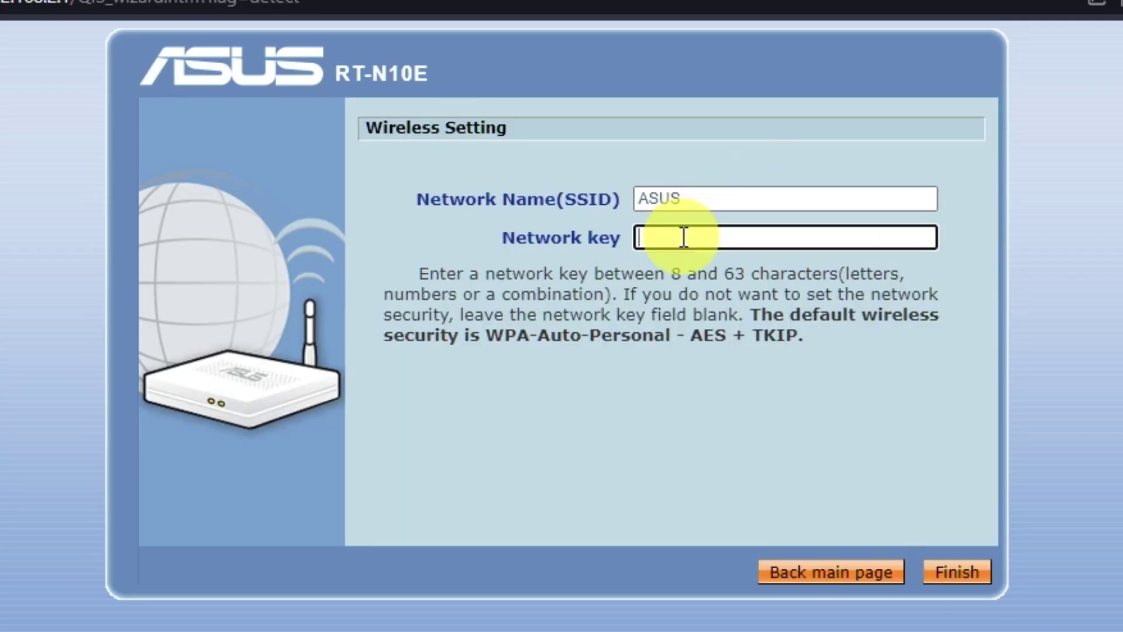
click(720, 198)
click(732, 239)
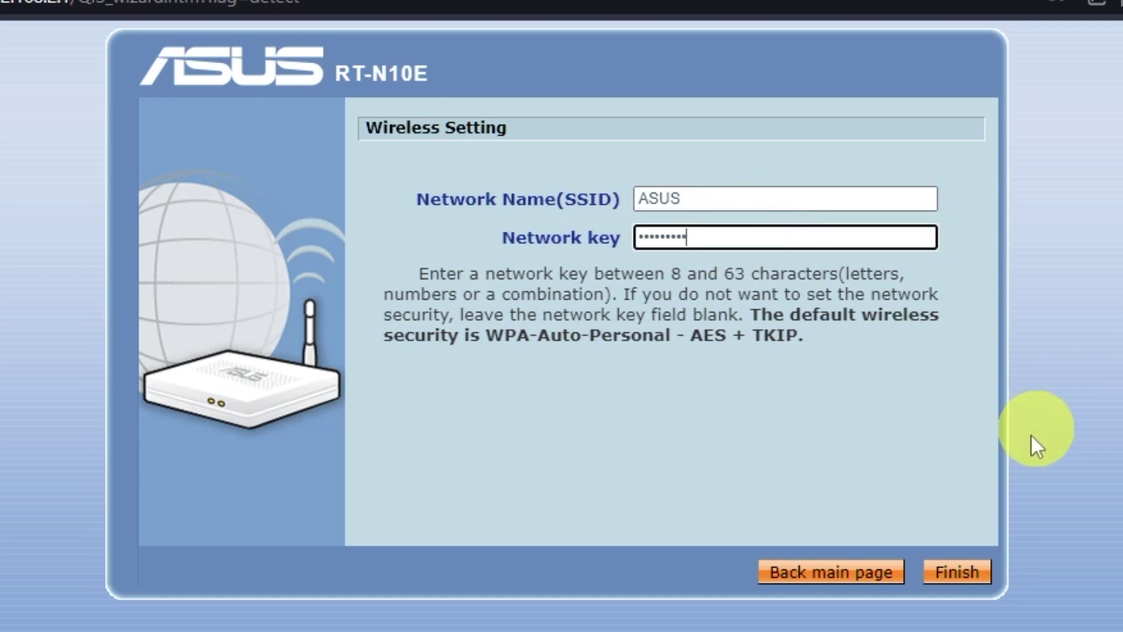
click(952, 577)
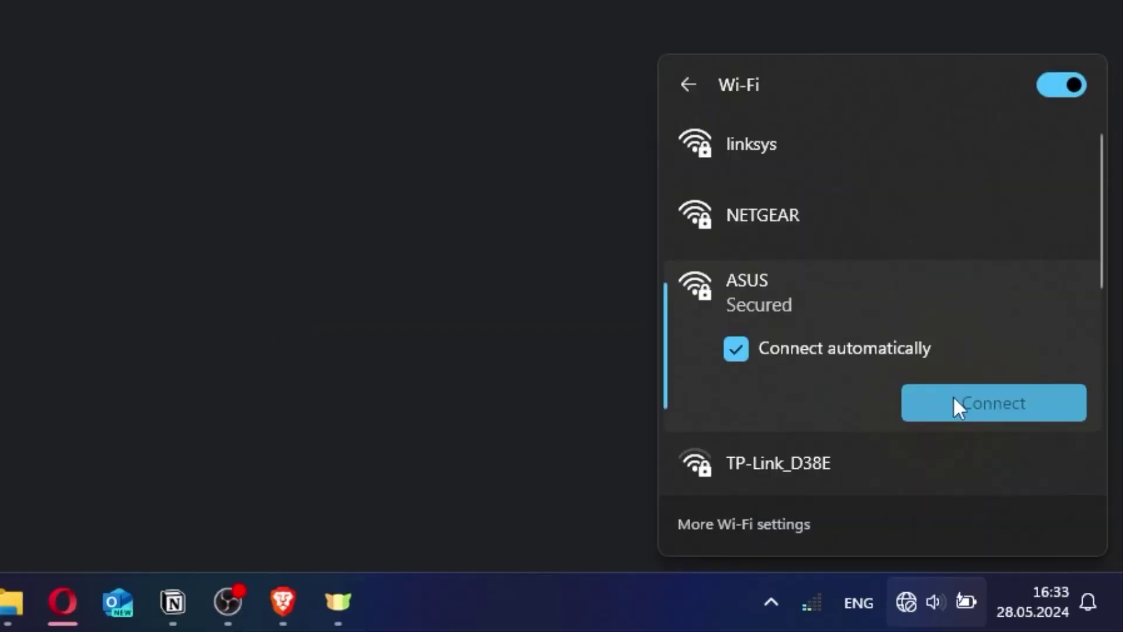
Step: Connect the PC to the ASUS Wi-Fi network by entering its security key
click(954, 396)
text(123456789)
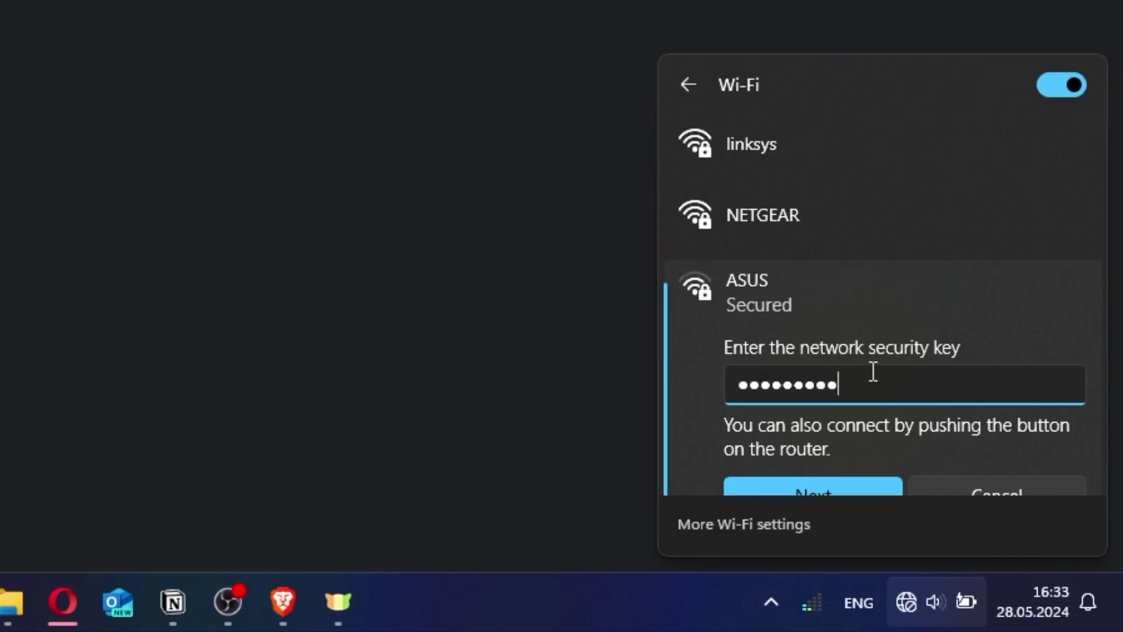
click(830, 479)
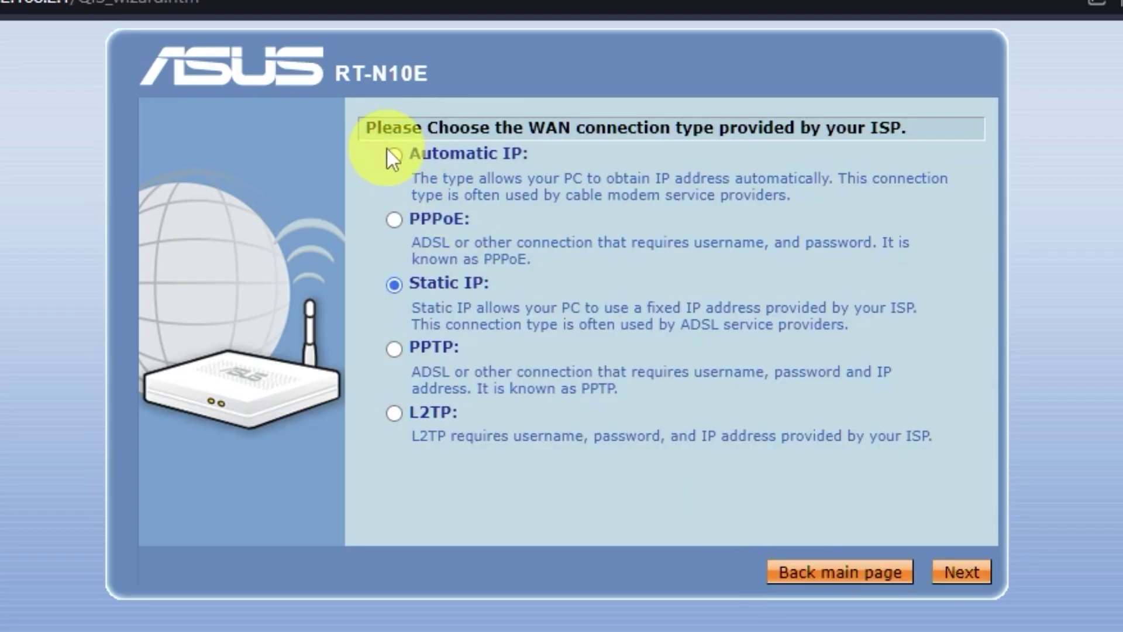
Step: Choose Automatic IP for the WAN, keep automatic DNS, and apply all settings
click(391, 155)
click(985, 575)
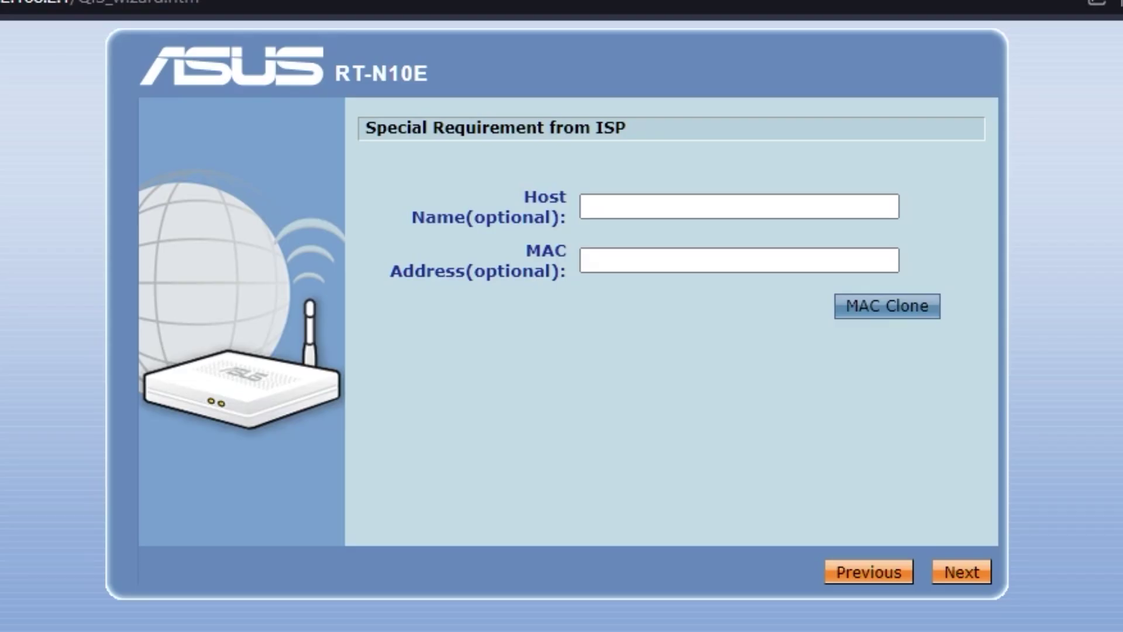
click(741, 253)
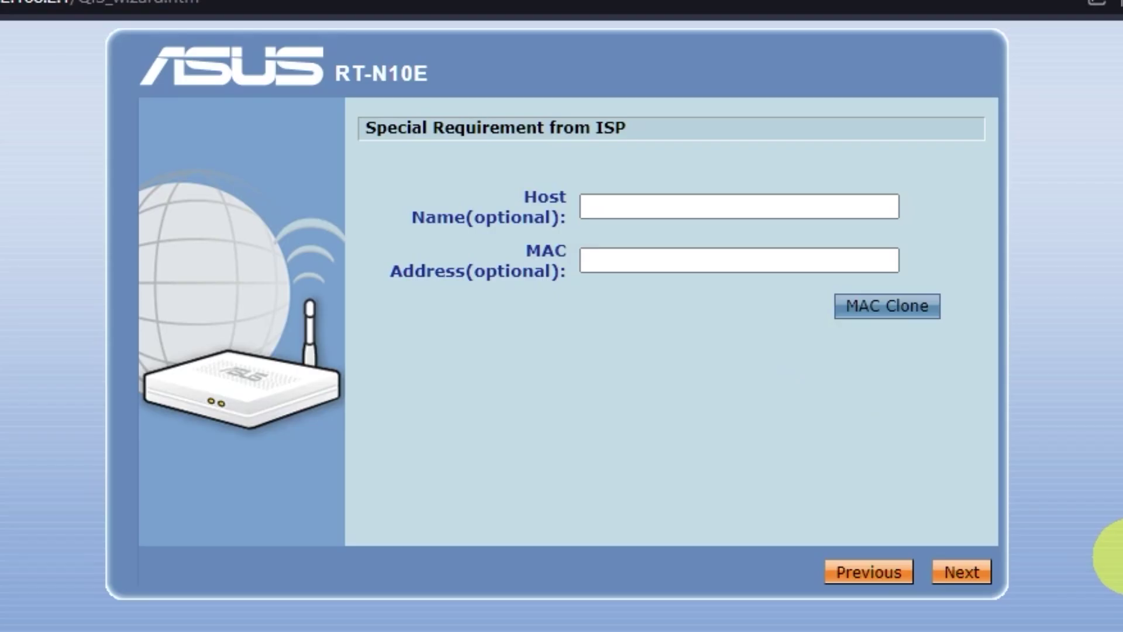
click(975, 574)
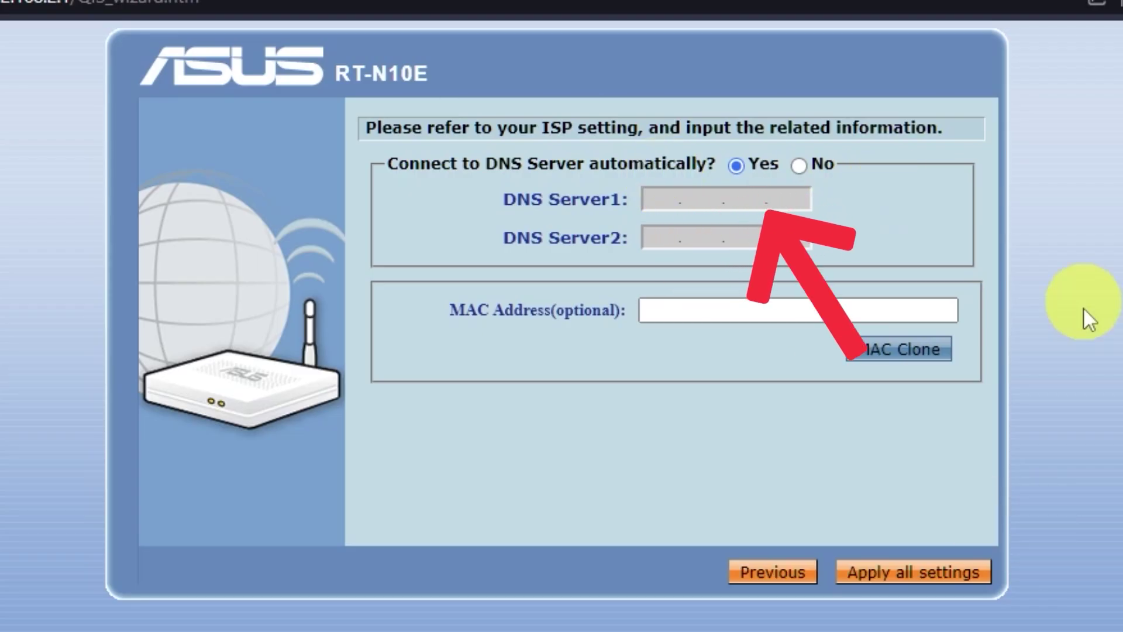
click(962, 578)
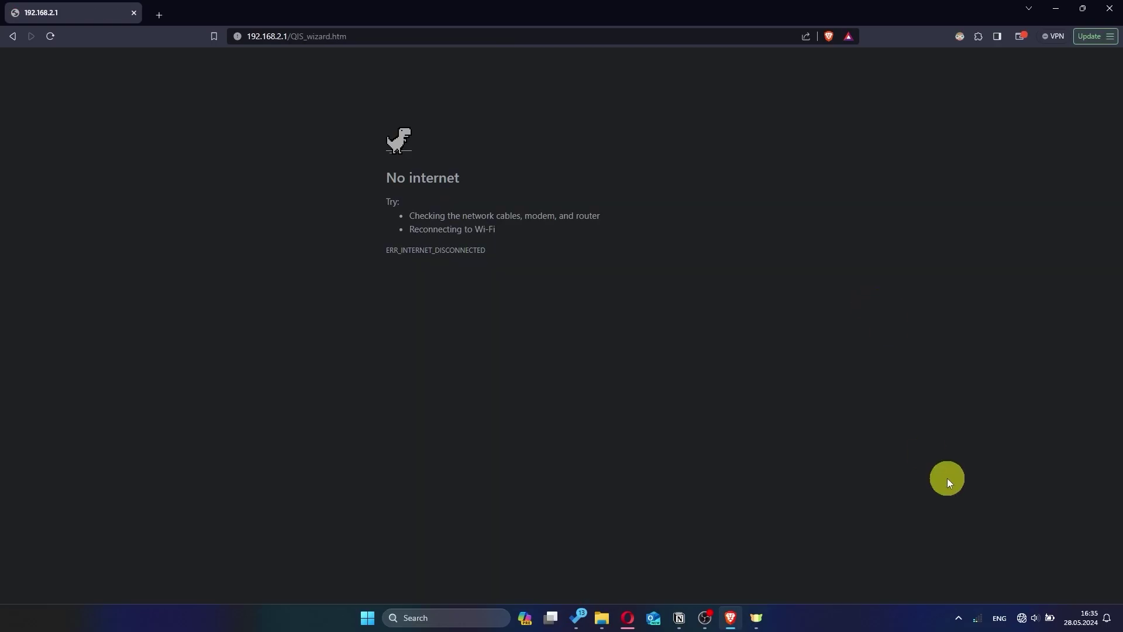
Step: View the available Wi-Fi networks, then load 192.168.2.1 in Brave
click(1022, 618)
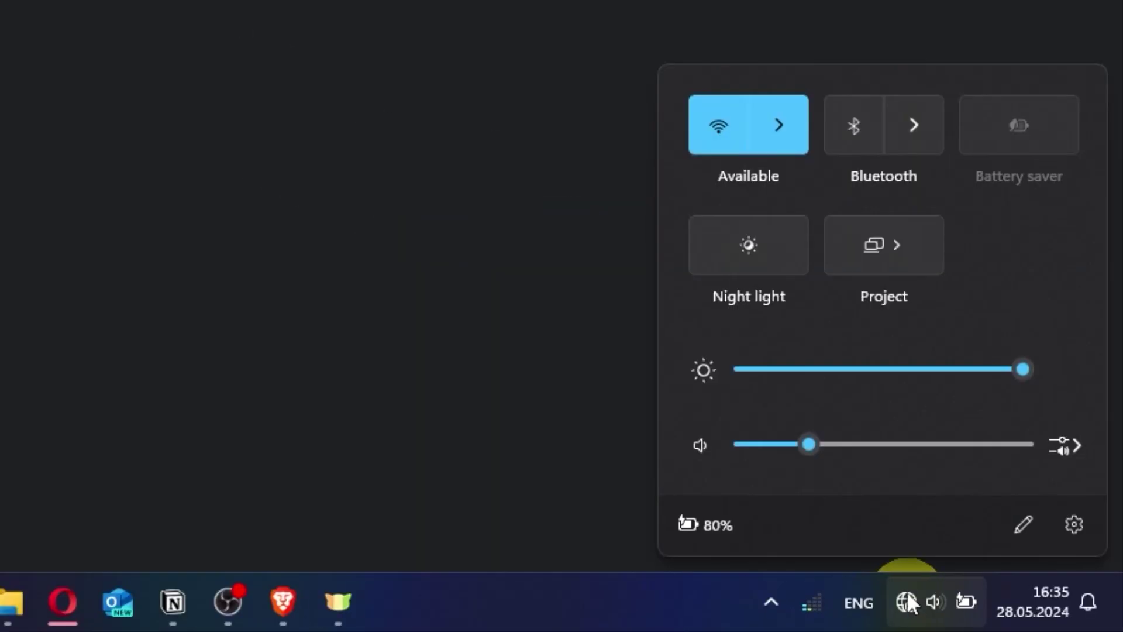
click(777, 139)
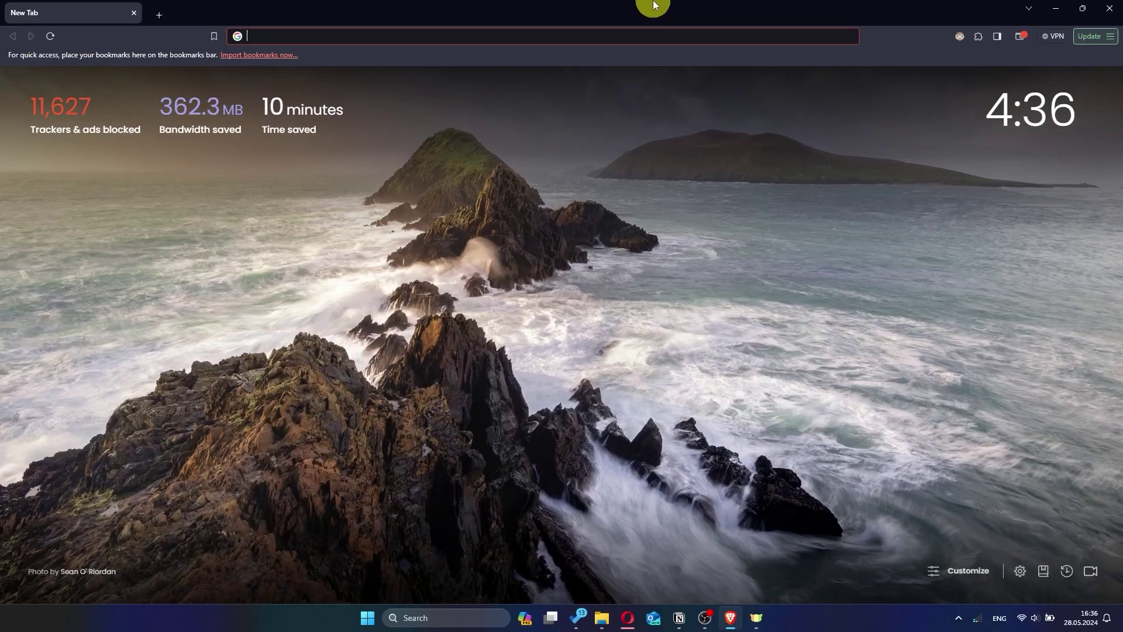
click(406, 35)
text(192.168.)
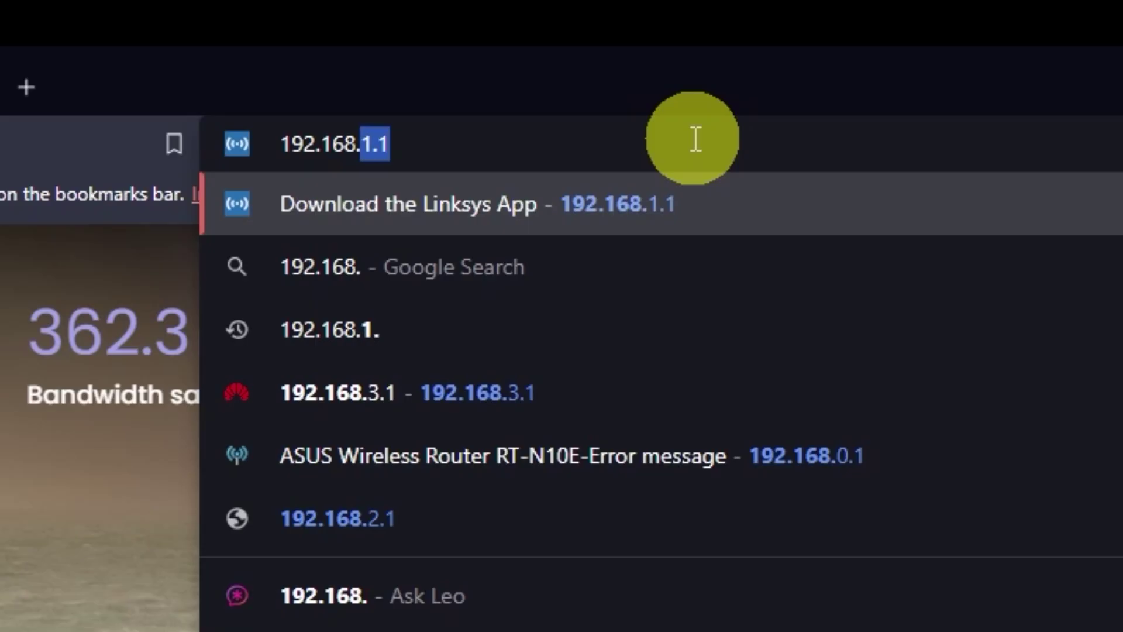
text(2.1)
key(Return)
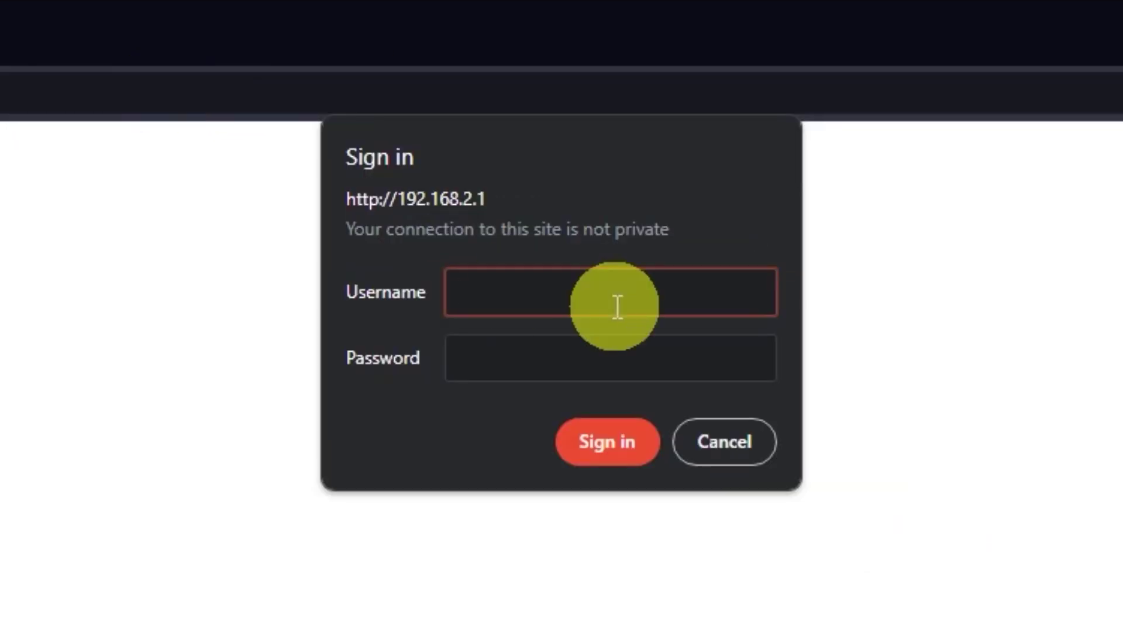
Step: Log in with the admin credentials, dismiss saving the password, and reboot the router
text(admin)
click(677, 357)
text(admin)
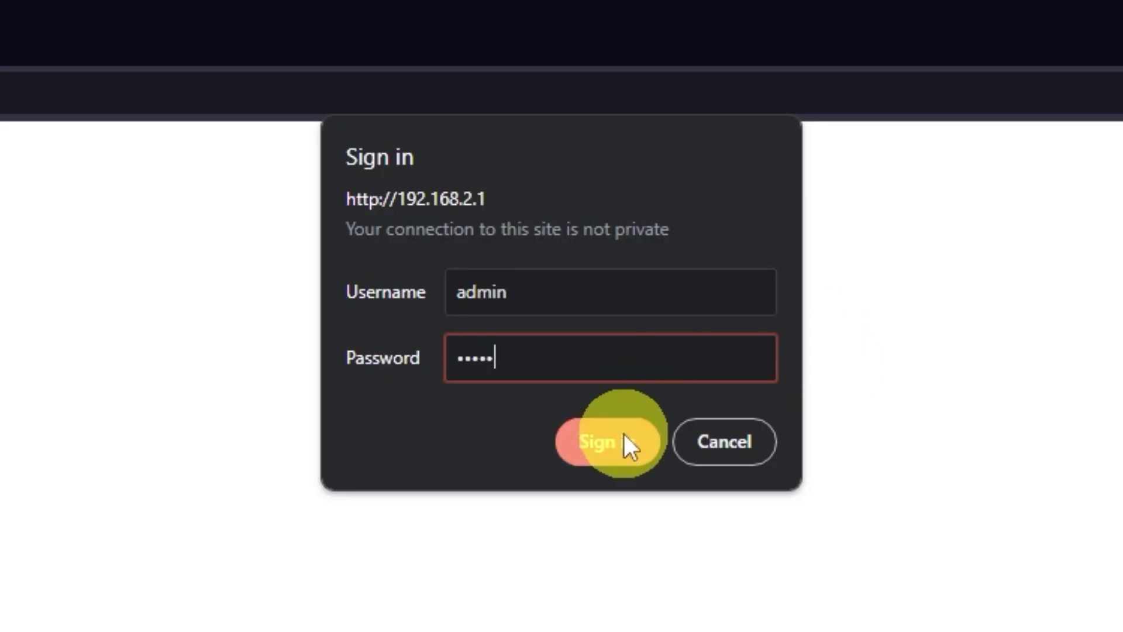
click(623, 440)
click(982, 205)
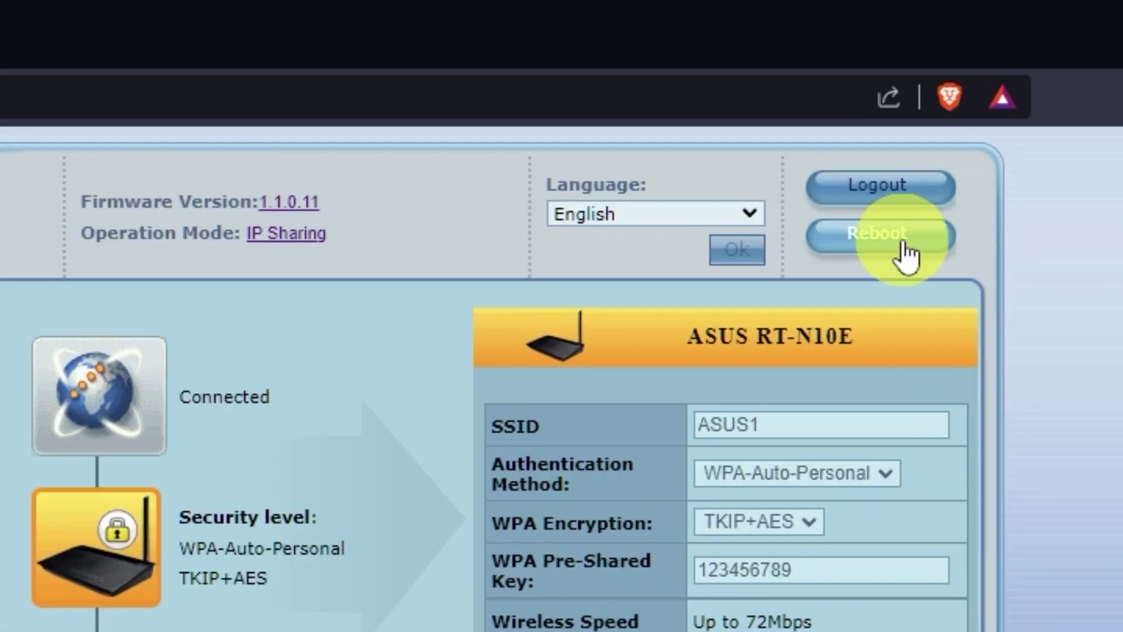
click(906, 253)
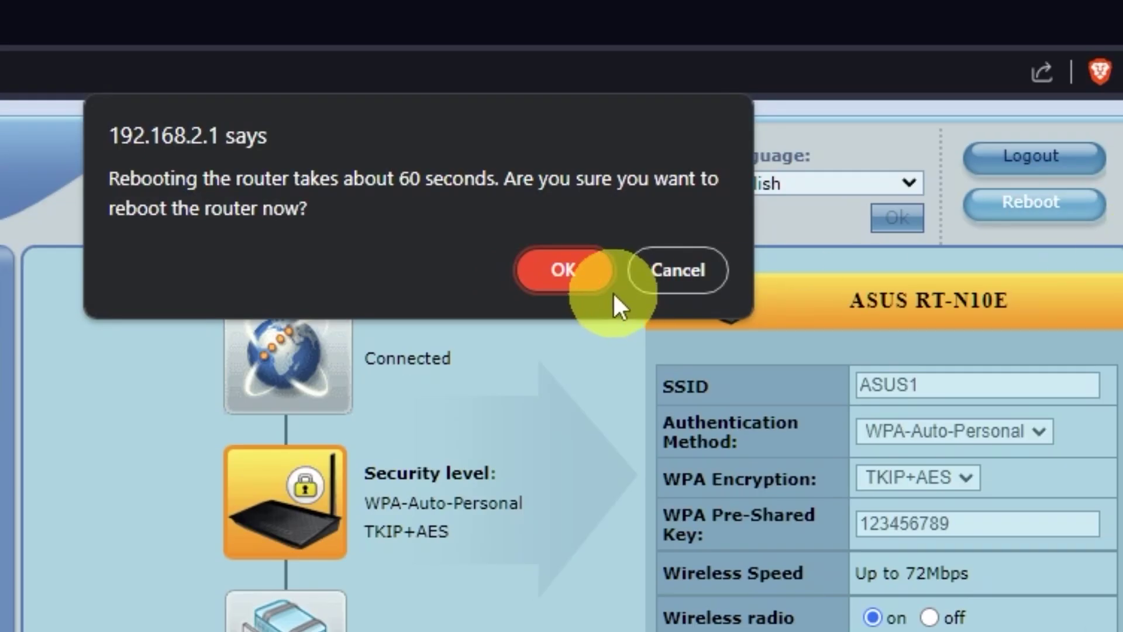
click(563, 272)
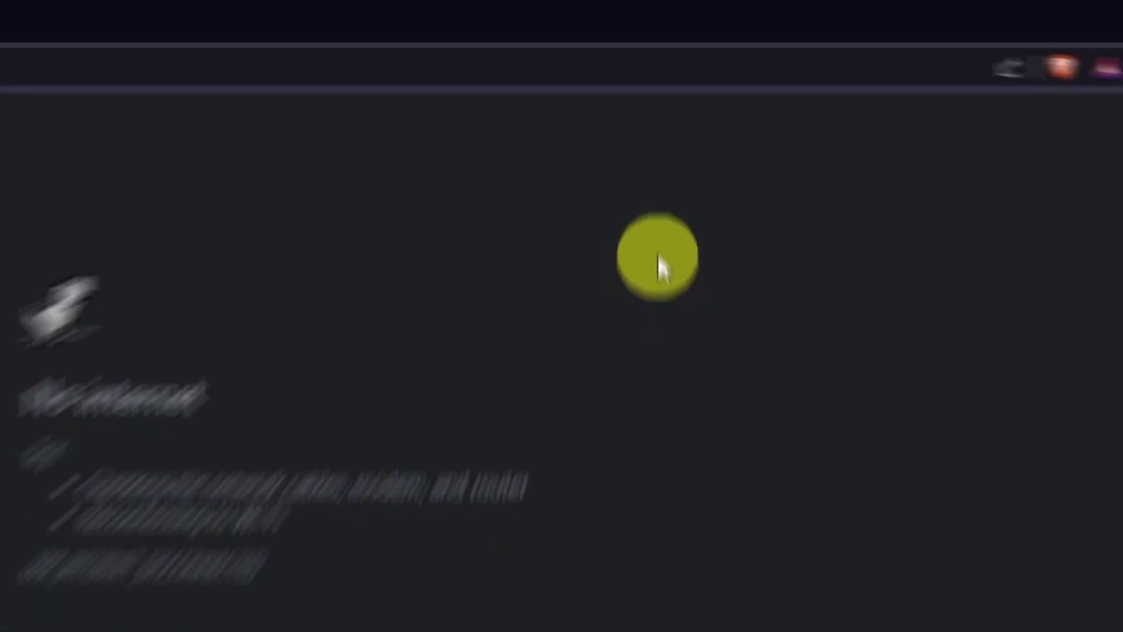
Step: Run a test search for 'hhh', then sign back into the router, declining to save the password
text(h)
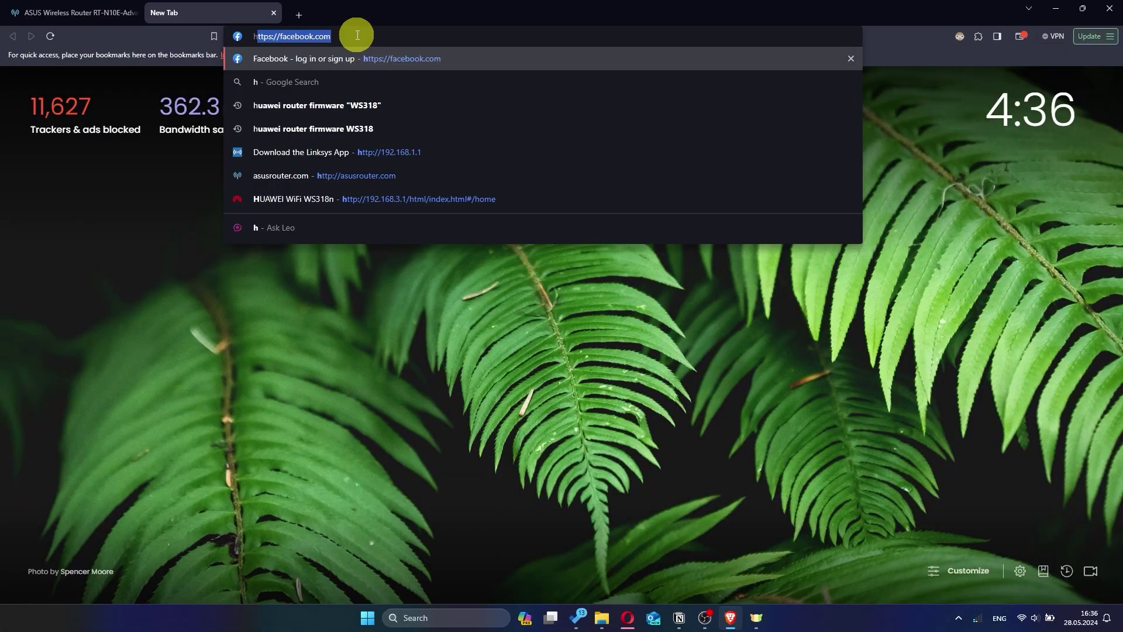
text(hh)
key(Return)
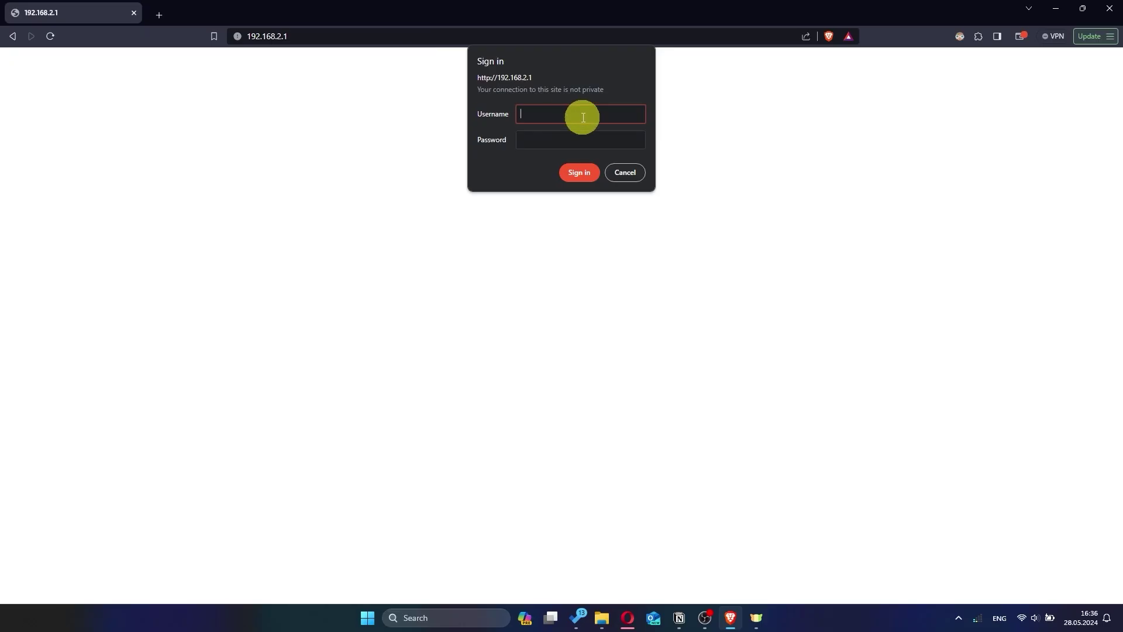
text(admin)
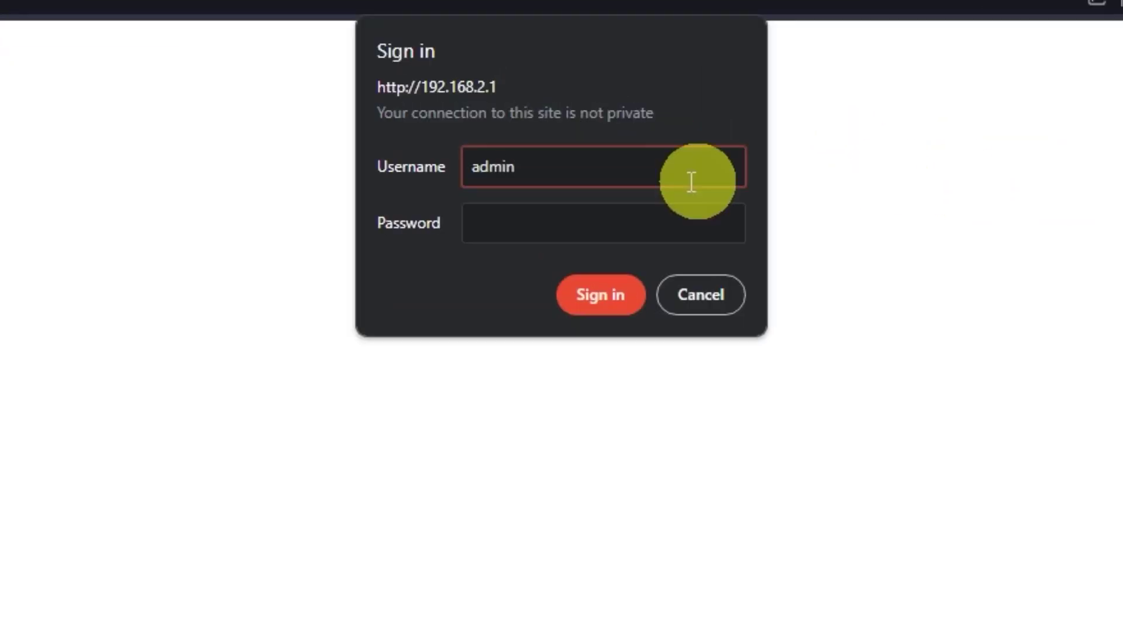
key(Tab)
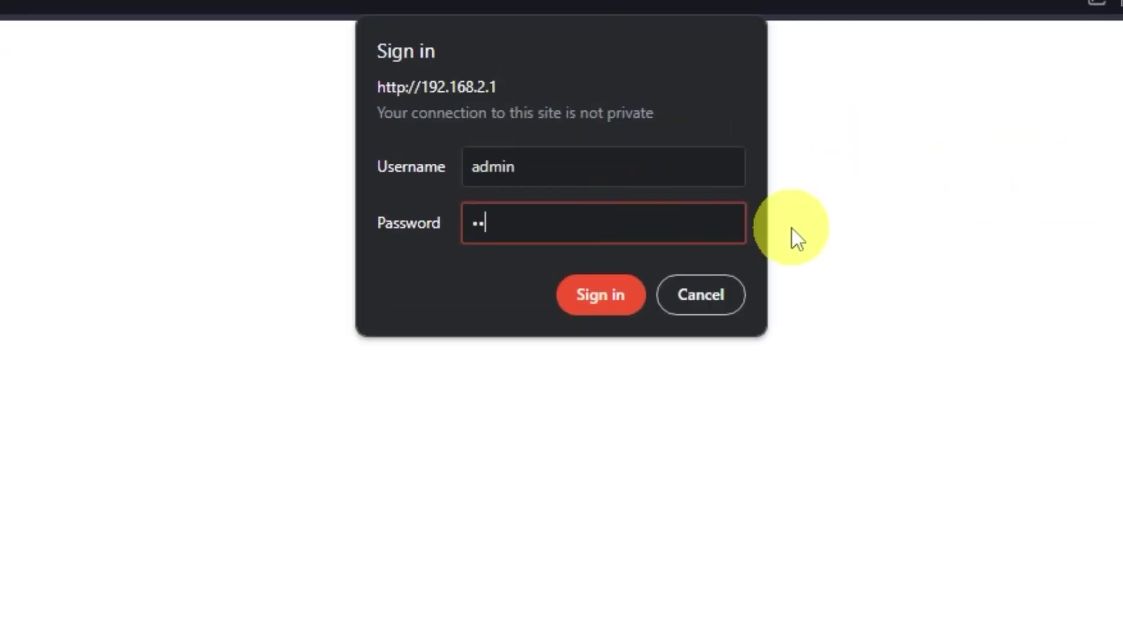
click(614, 289)
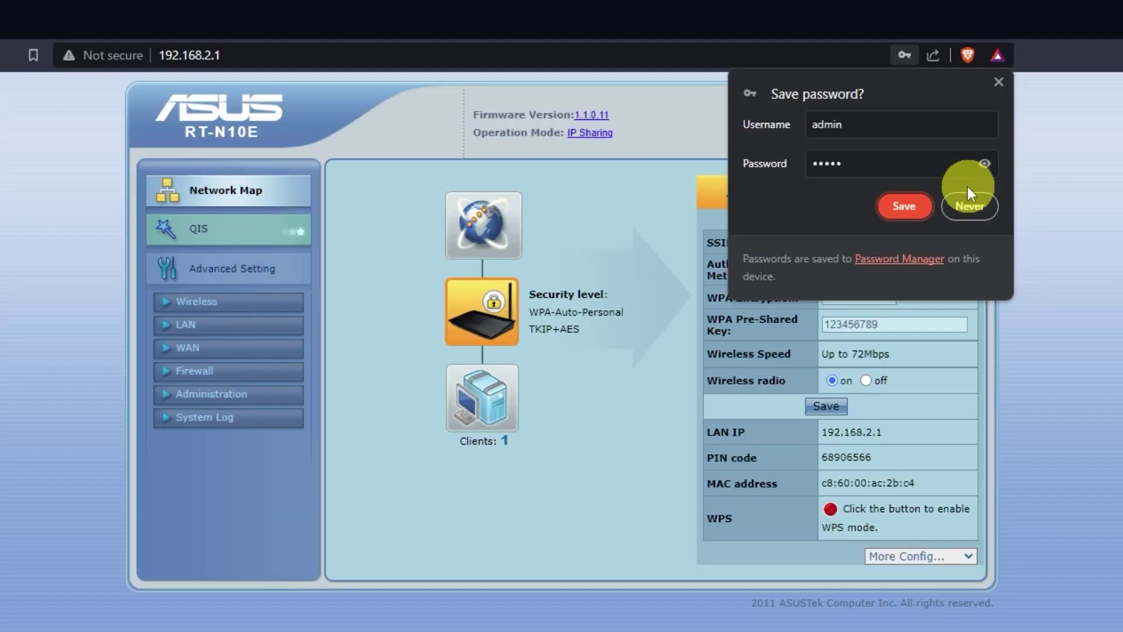
click(1121, 214)
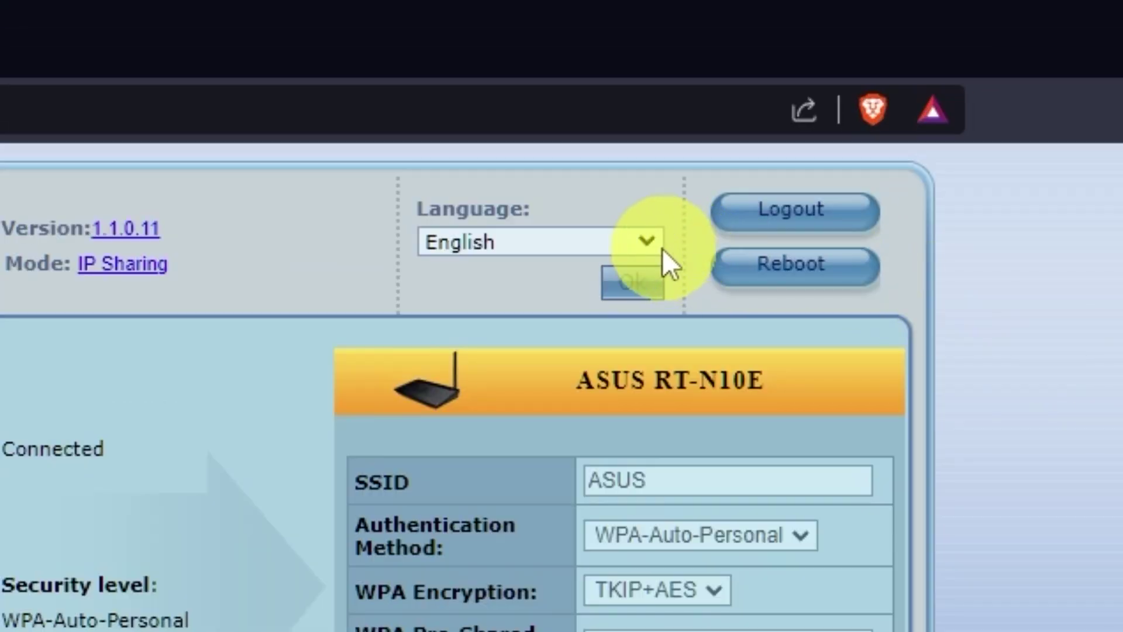
Step: Keep English, clone the PC's MAC address on the WAN page, apply, and confirm a reboot
click(647, 240)
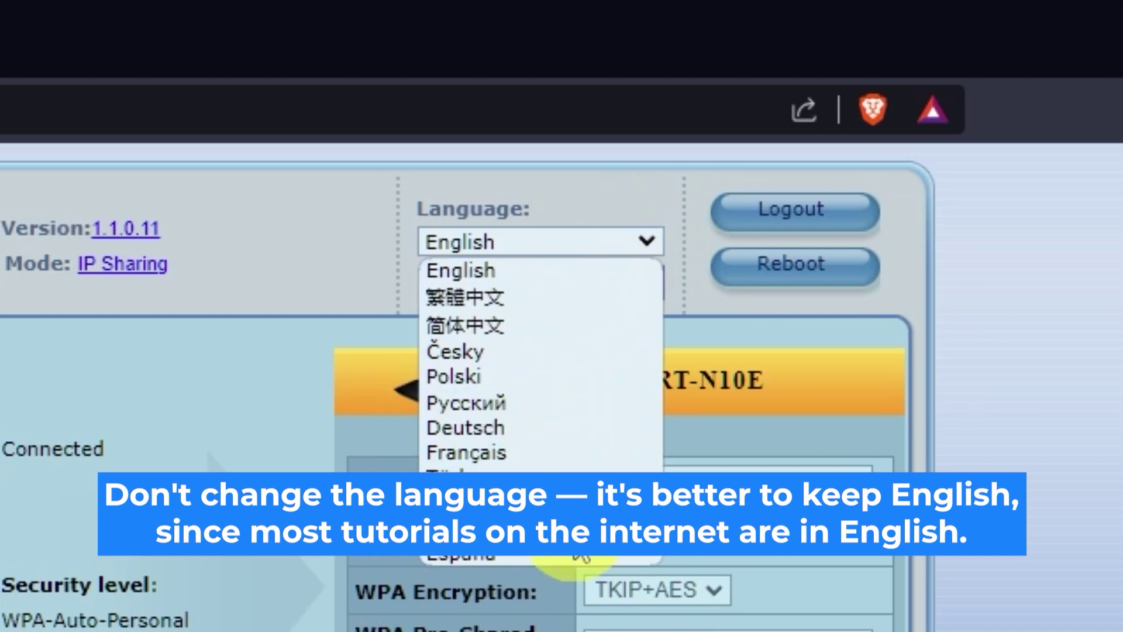
click(650, 240)
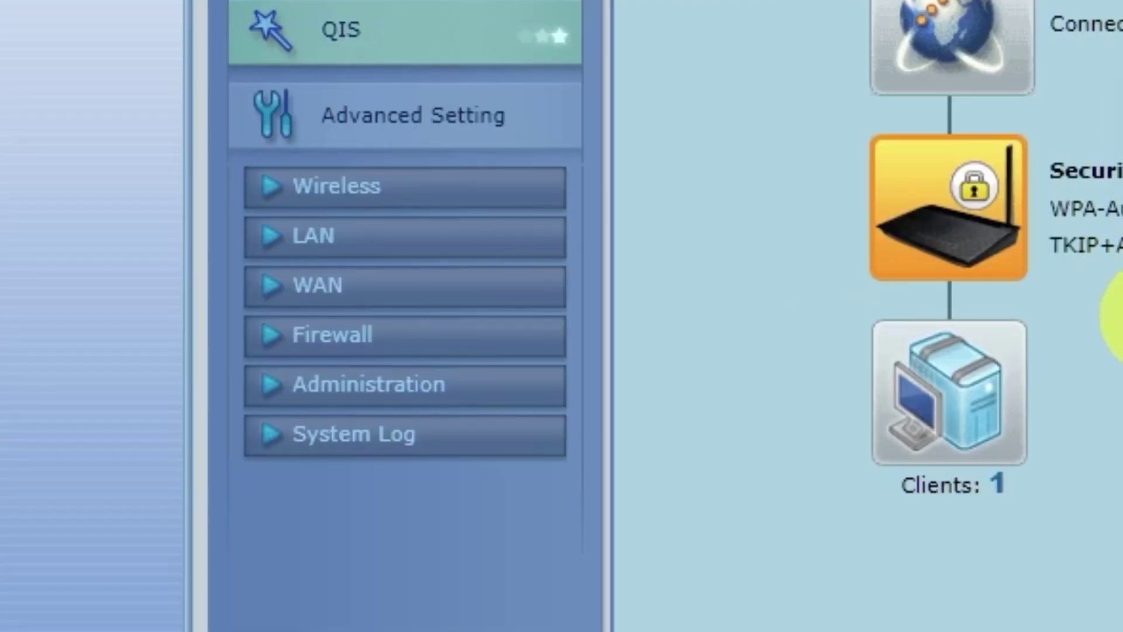
click(377, 296)
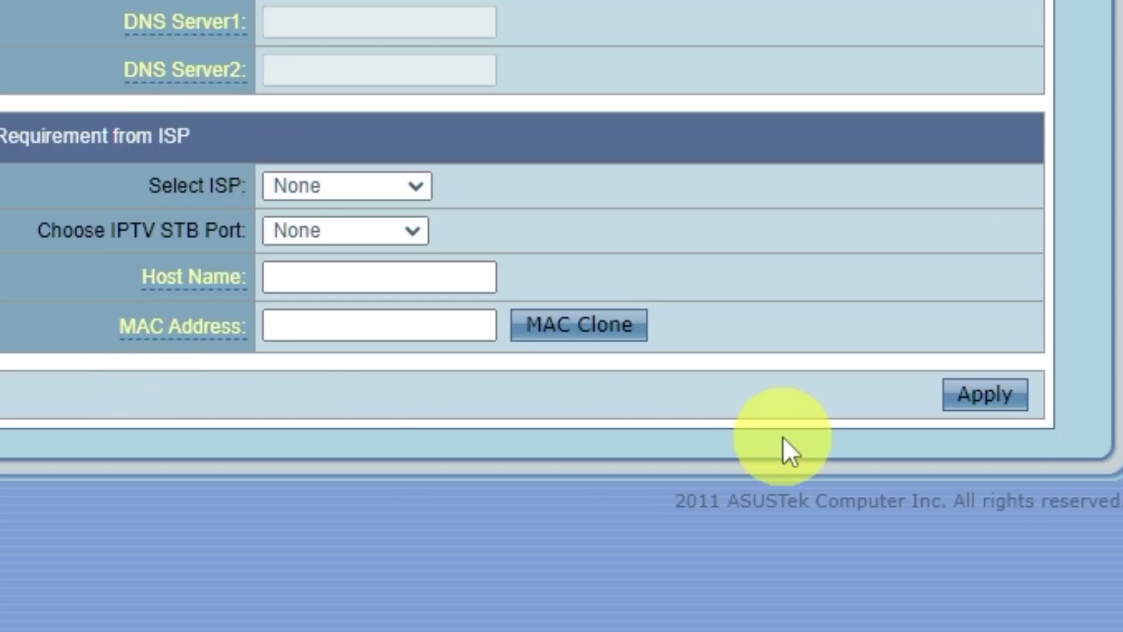
click(614, 326)
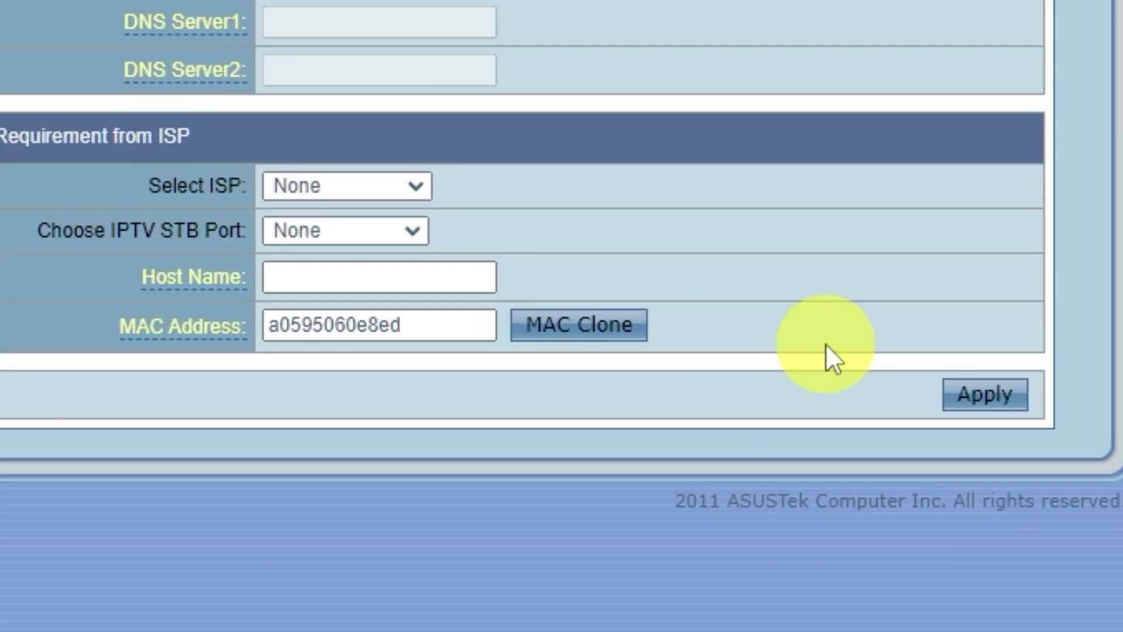
click(1020, 401)
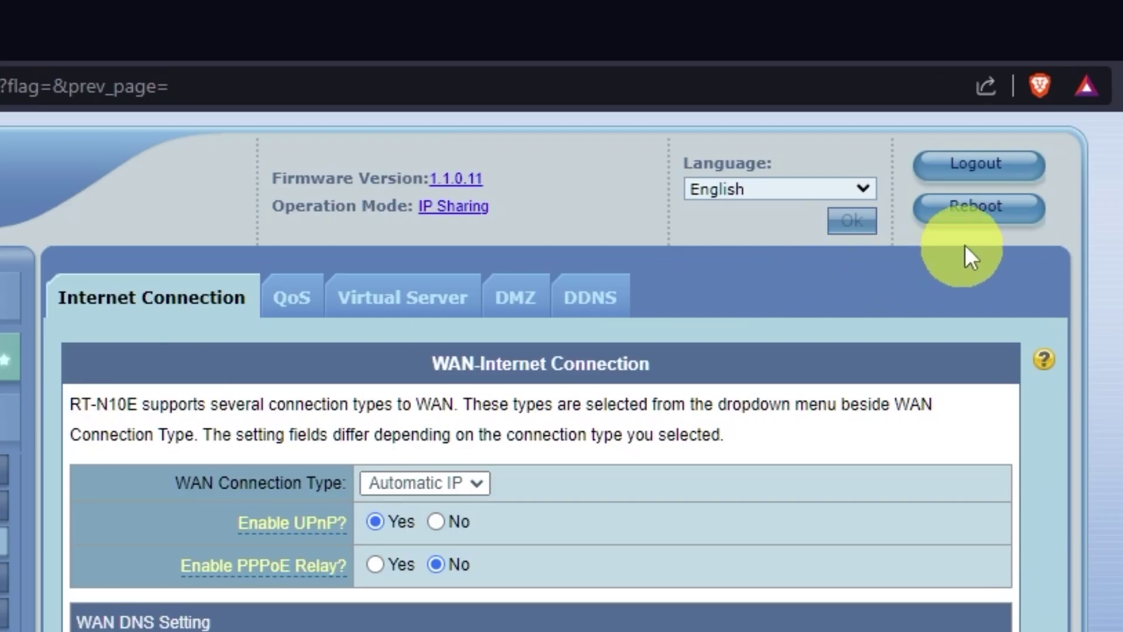
click(1000, 221)
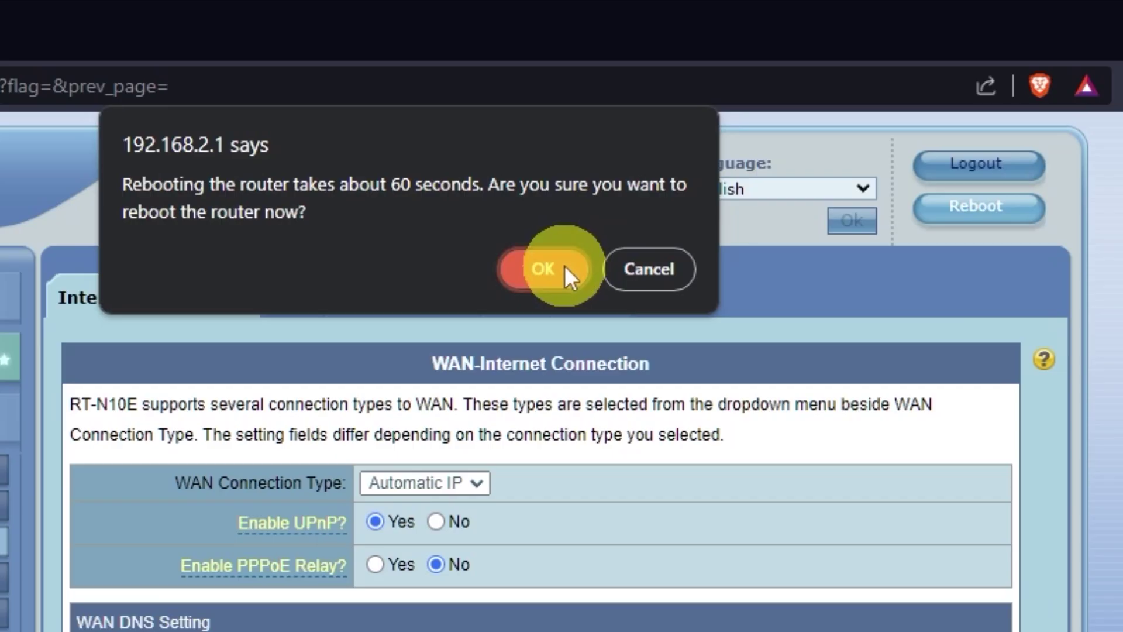
click(563, 268)
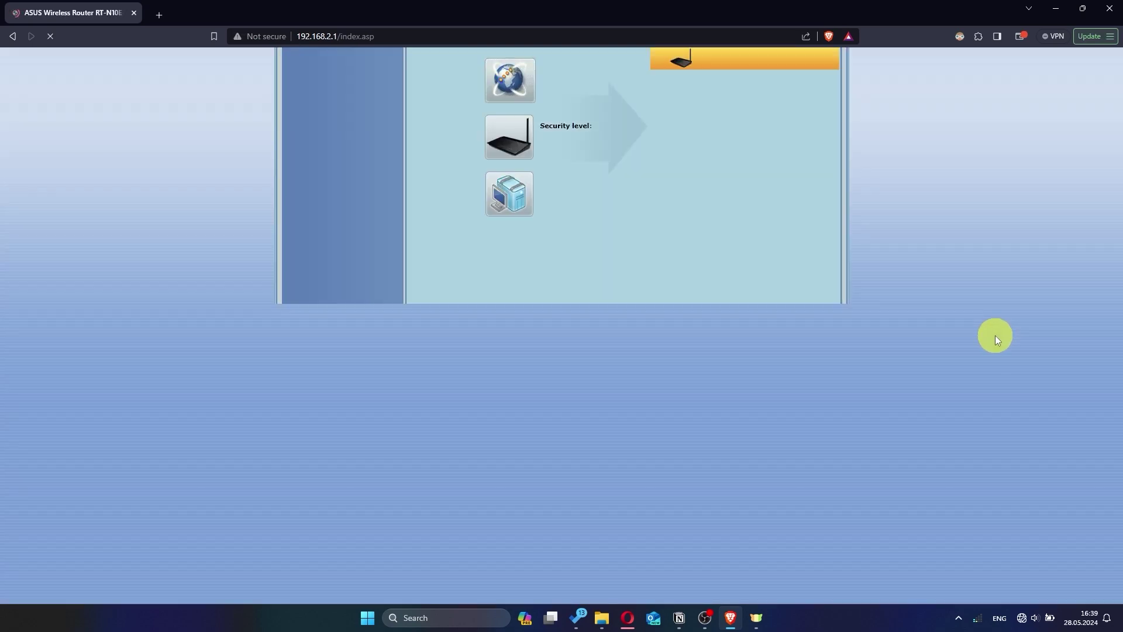
Step: Search Google for 'hhh' in a new Brave tab to test the connection
click(163, 18)
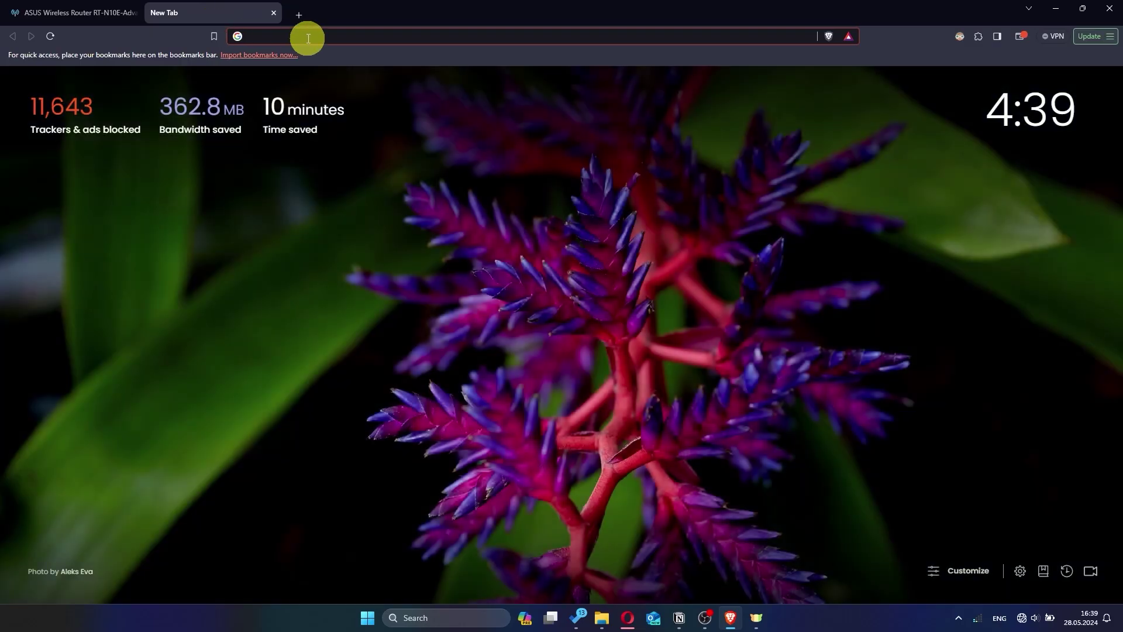
text(h)
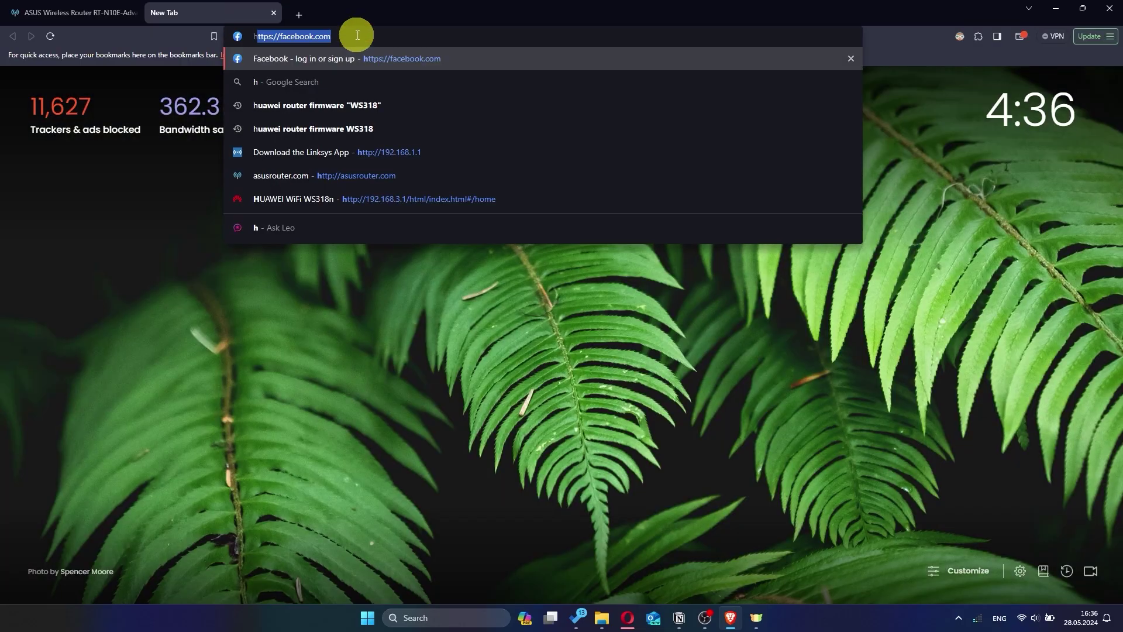
text(hh)
key(Return)
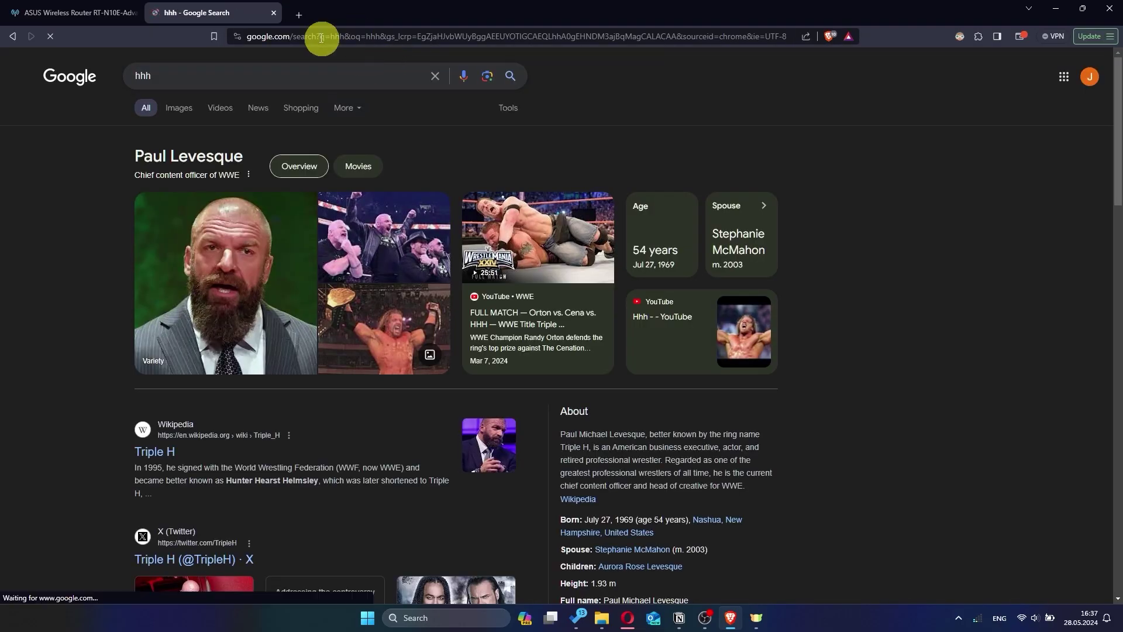